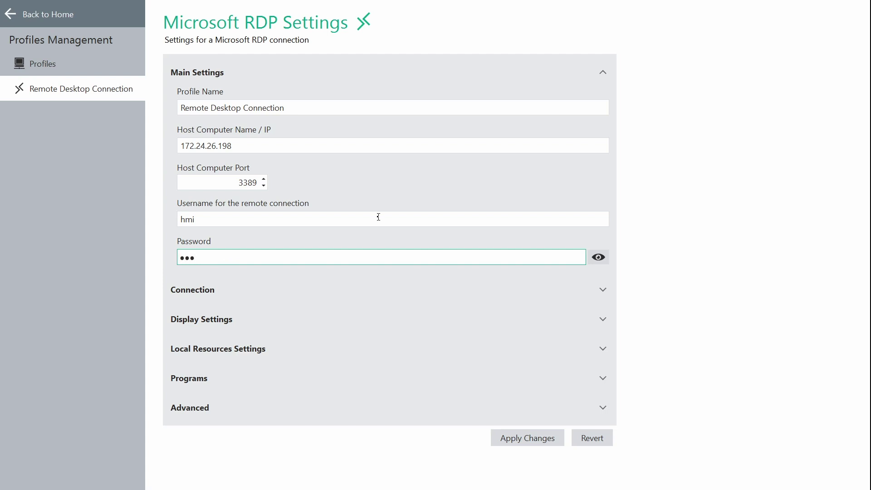
Step: Apply the RDP settings for host 172.24.26.198, port 3389, user hmi
click(527, 440)
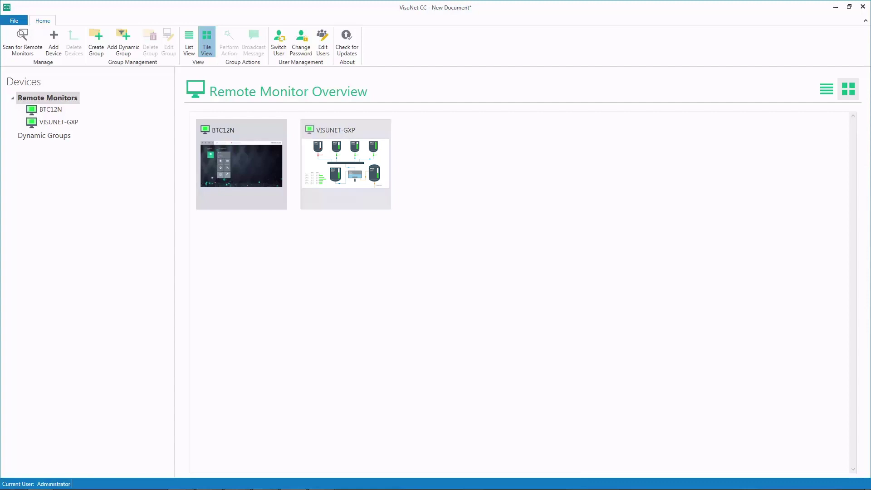
Step: Open the VISUNET-GXP tile from the Remote Monitor Overview to view its status and profiles
double_click(348, 176)
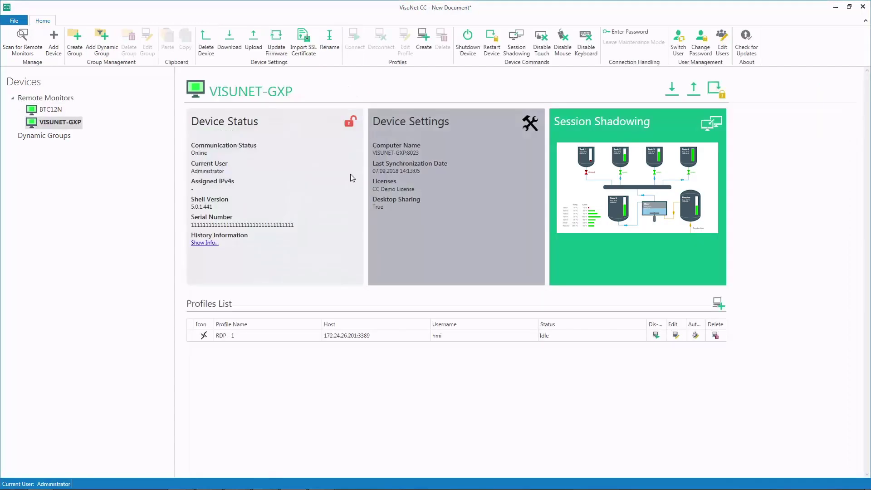